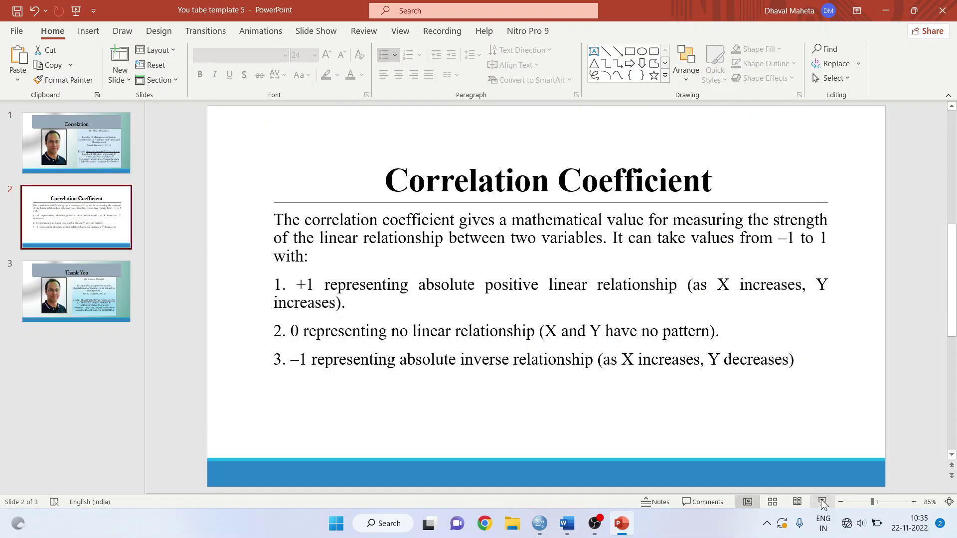
Bring Employee data.sav to the front and select the salary and salbegin columns
{"action": "mouse_move", "coordinate": [540, 532]}
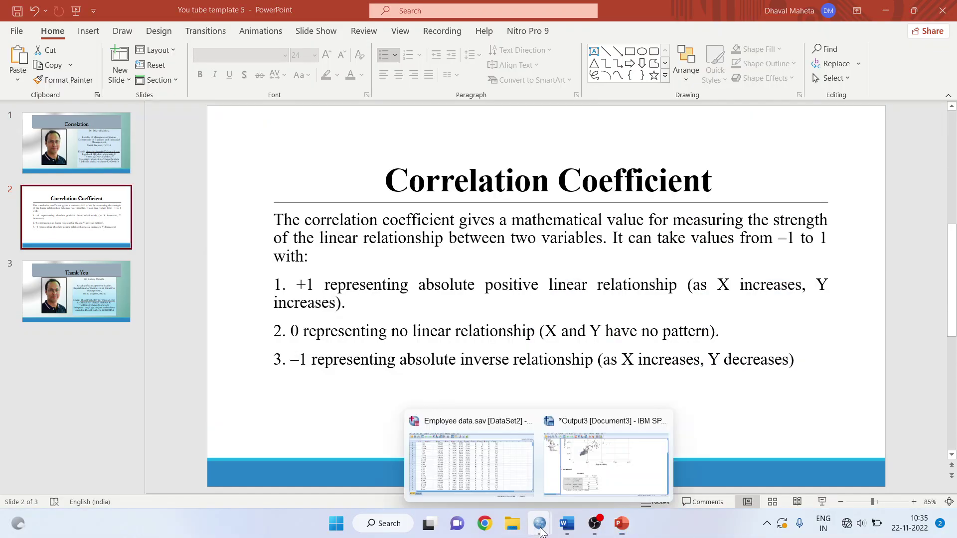
{"action": "left_click", "coordinate": [519, 483]}
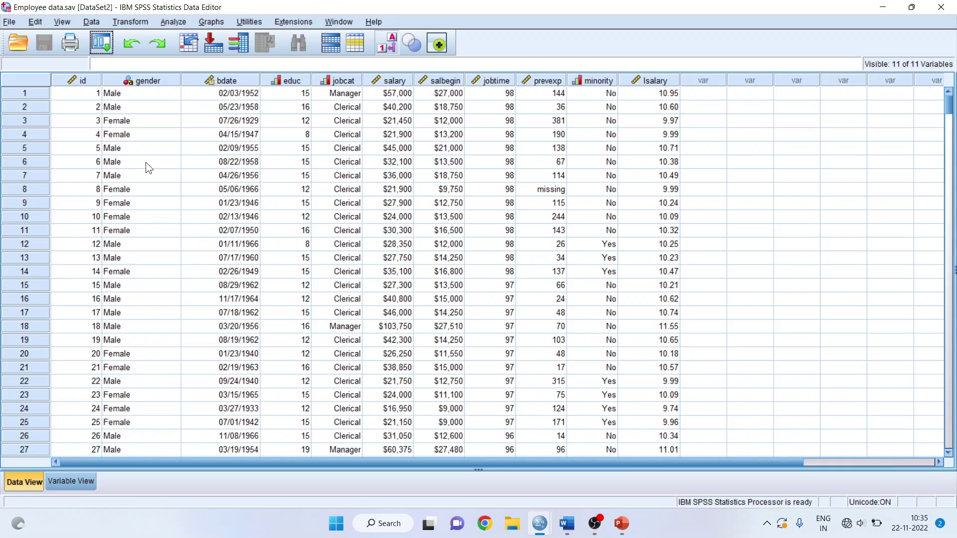
{"action": "left_click", "coordinate": [403, 83]}
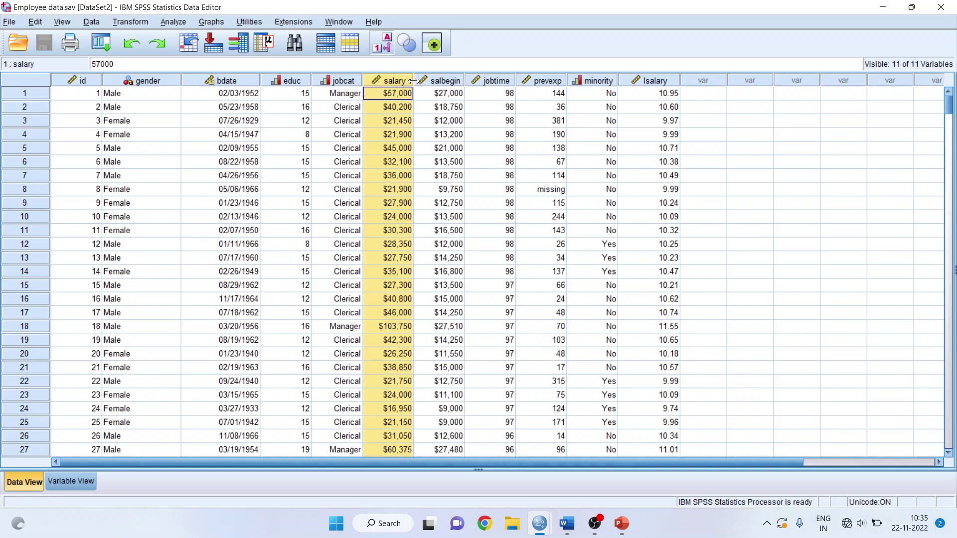
{"action": "left_click", "coordinate": [446, 81]}
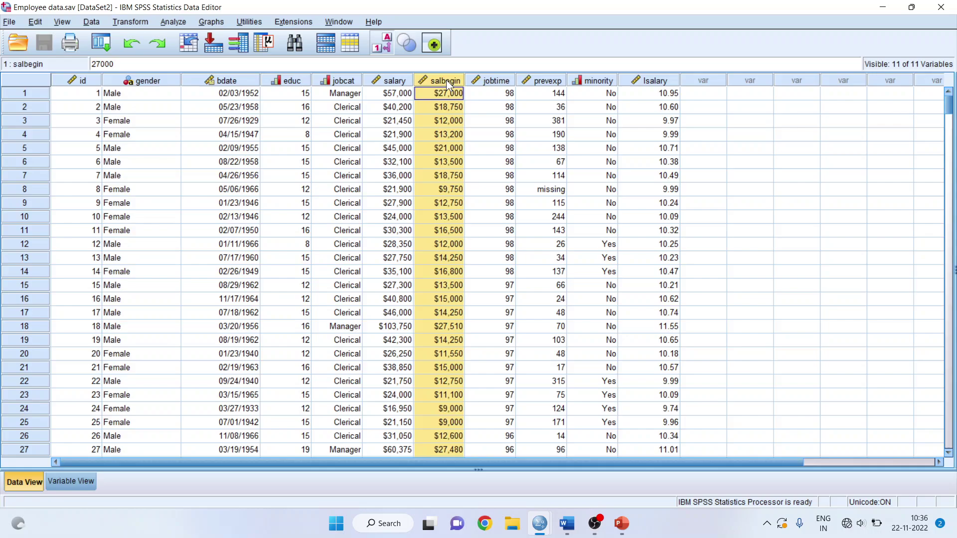
Create a simple scatterplot with salary on the Y axis and salbegin on the X axis
{"action": "left_click", "coordinate": [211, 22]}
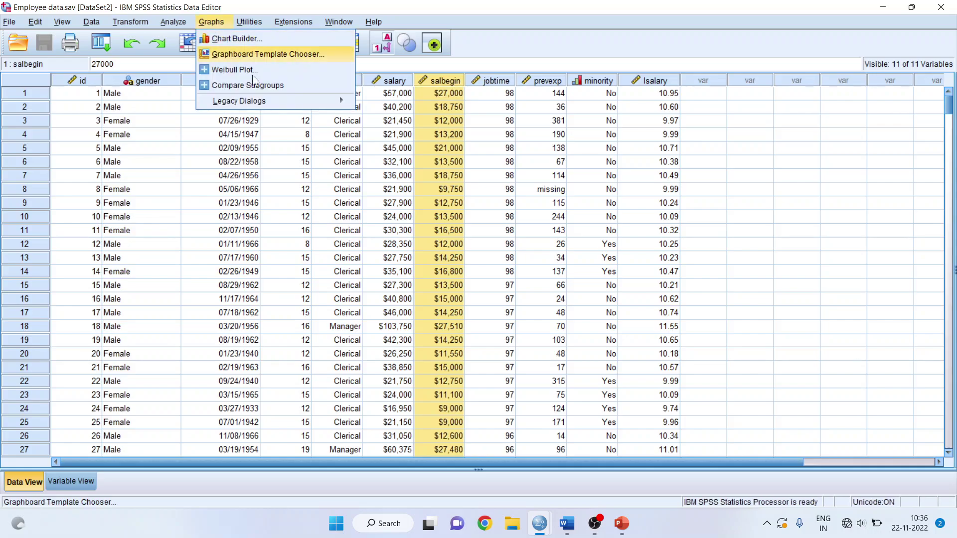
{"action": "mouse_move", "coordinate": [262, 100]}
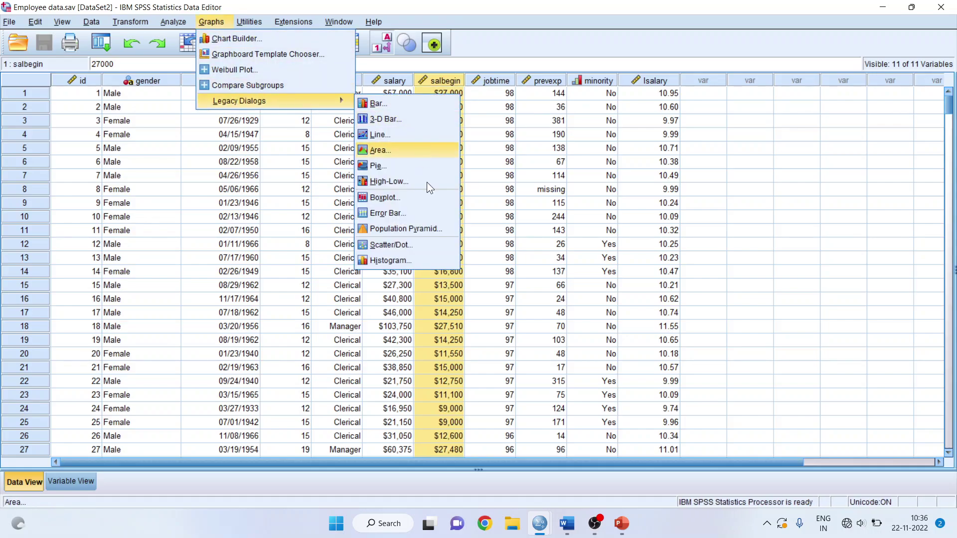
{"action": "left_click", "coordinate": [434, 249]}
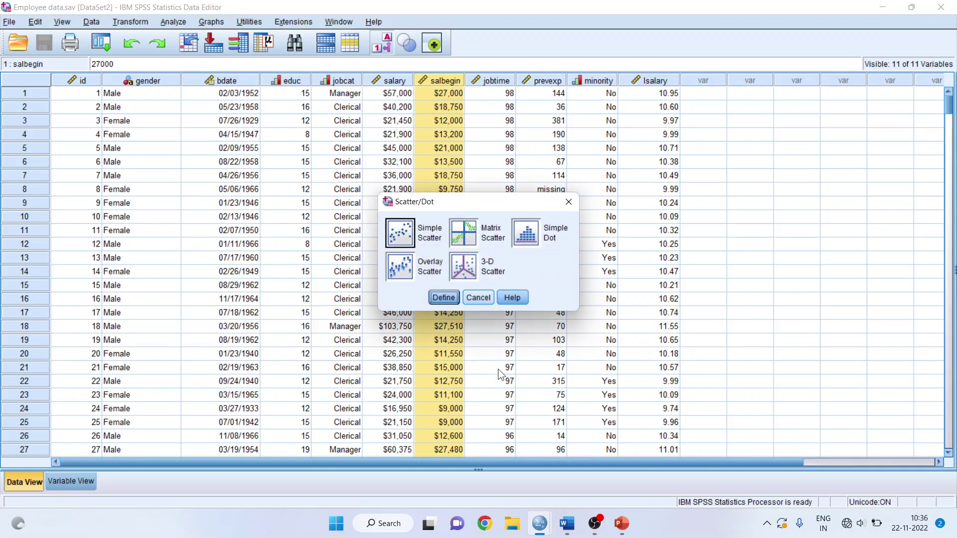
{"action": "left_click", "coordinate": [455, 302]}
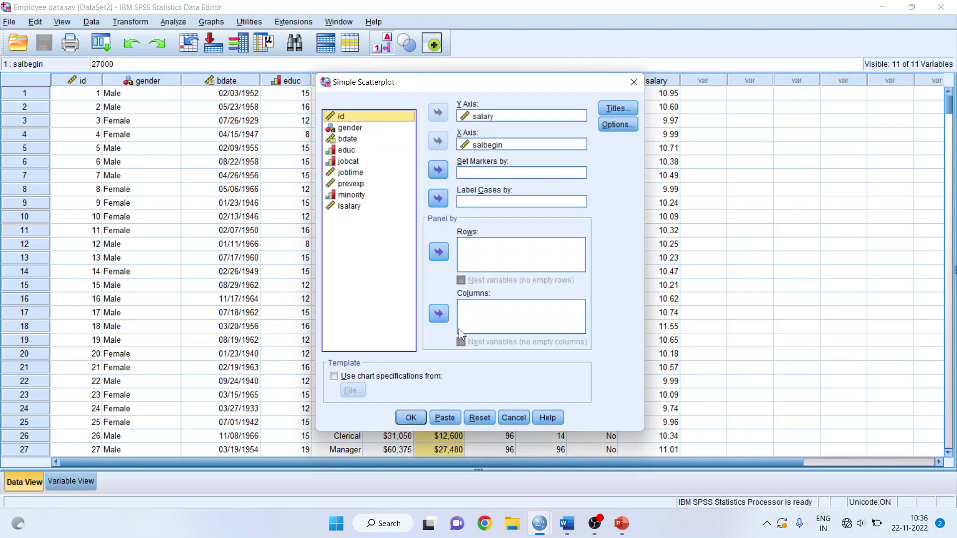
{"action": "left_click", "coordinate": [477, 417]}
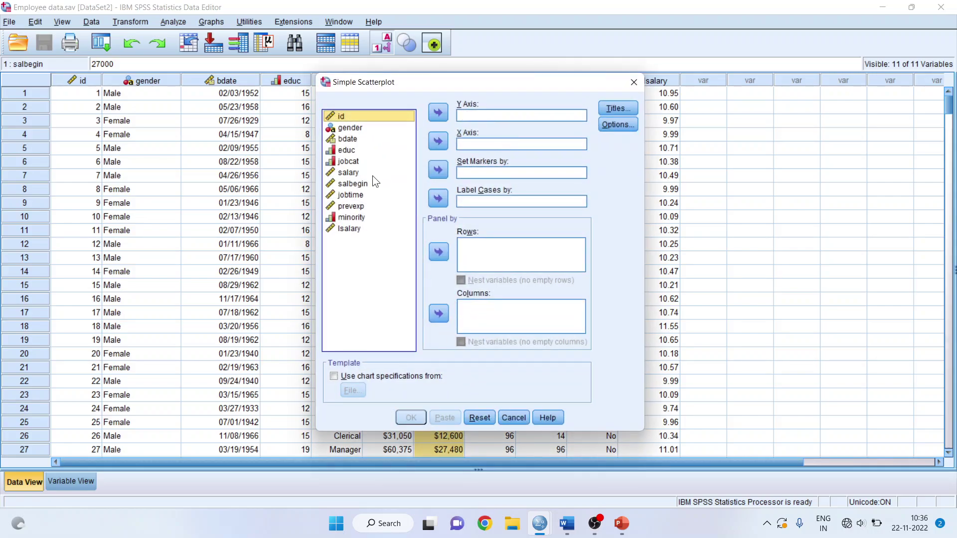
{"action": "left_click", "coordinate": [354, 172]}
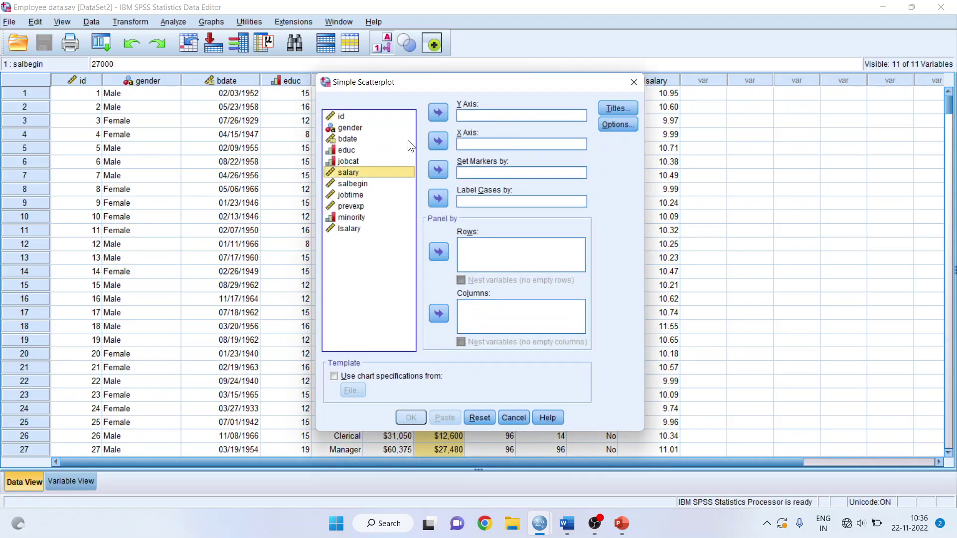
{"action": "left_click", "coordinate": [438, 114]}
{"action": "left_click", "coordinate": [365, 172]}
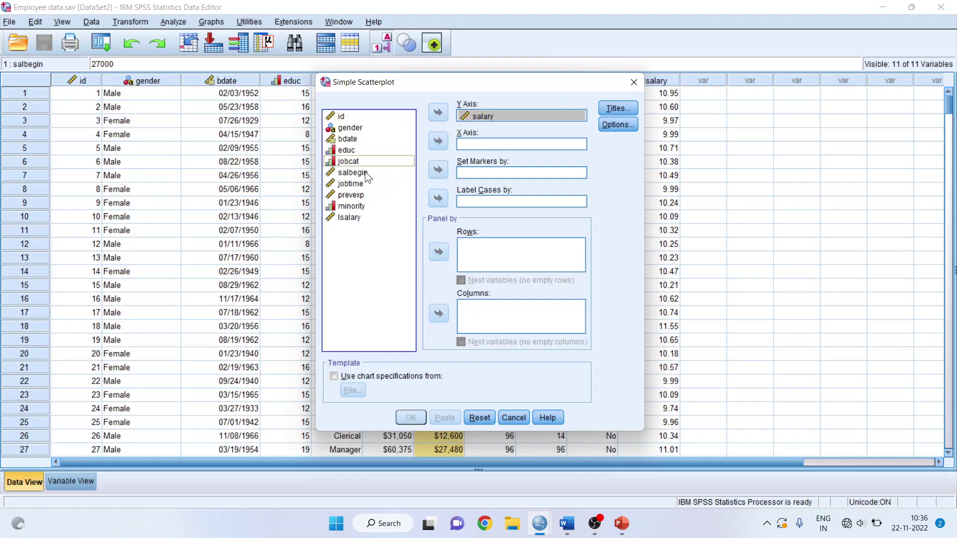
{"action": "left_click", "coordinate": [438, 142]}
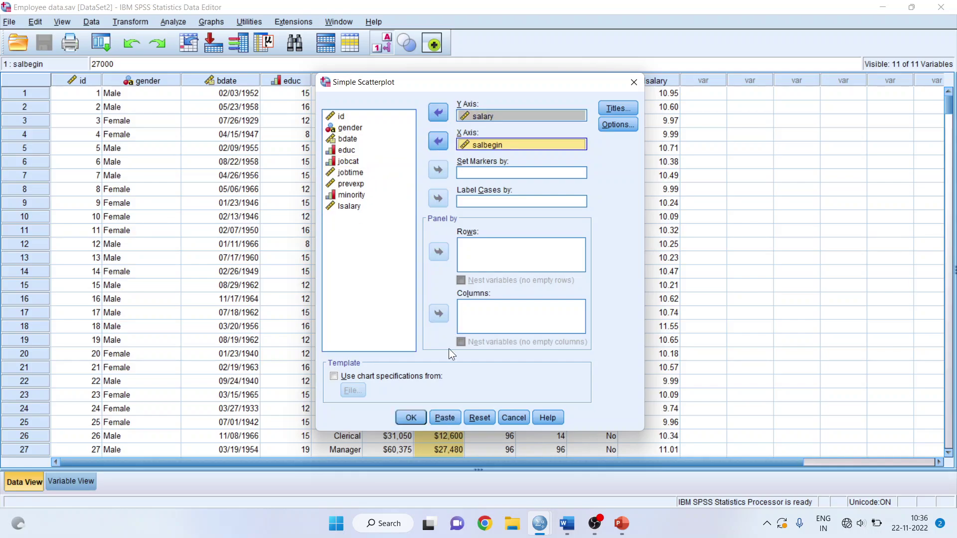
{"action": "left_click", "coordinate": [411, 417]}
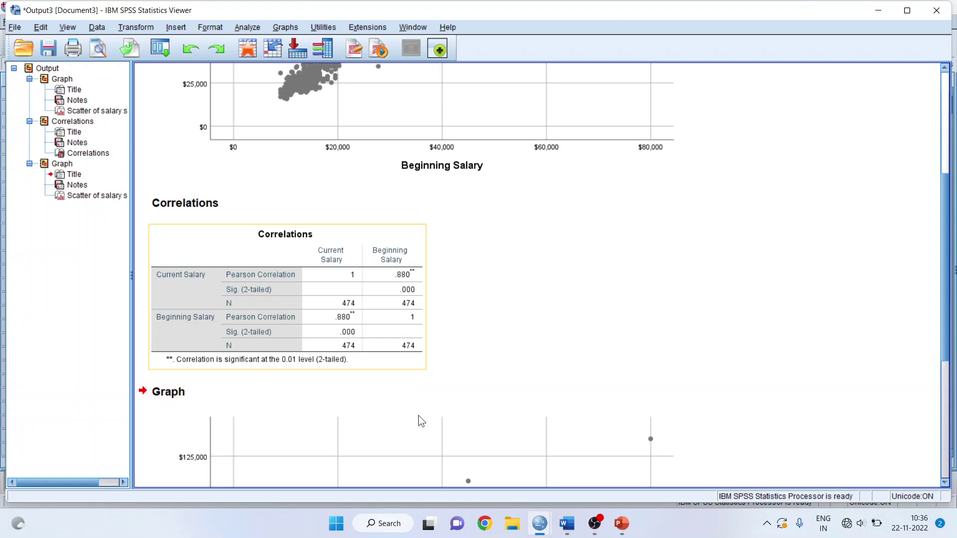
{"action": "scroll", "coordinate": [947, 480], "scroll_direction": "down", "scroll_amount": 8}
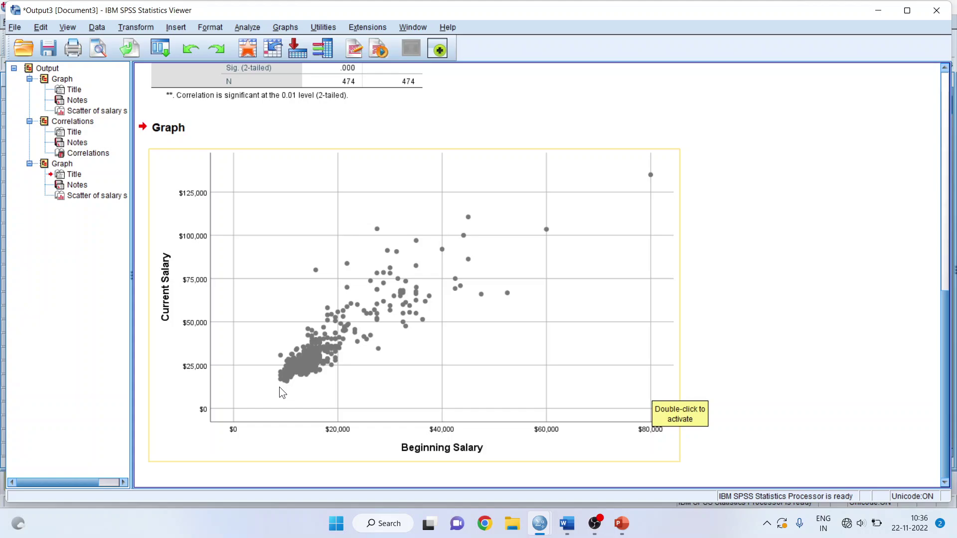
{"action": "left_click", "coordinate": [218, 280]}
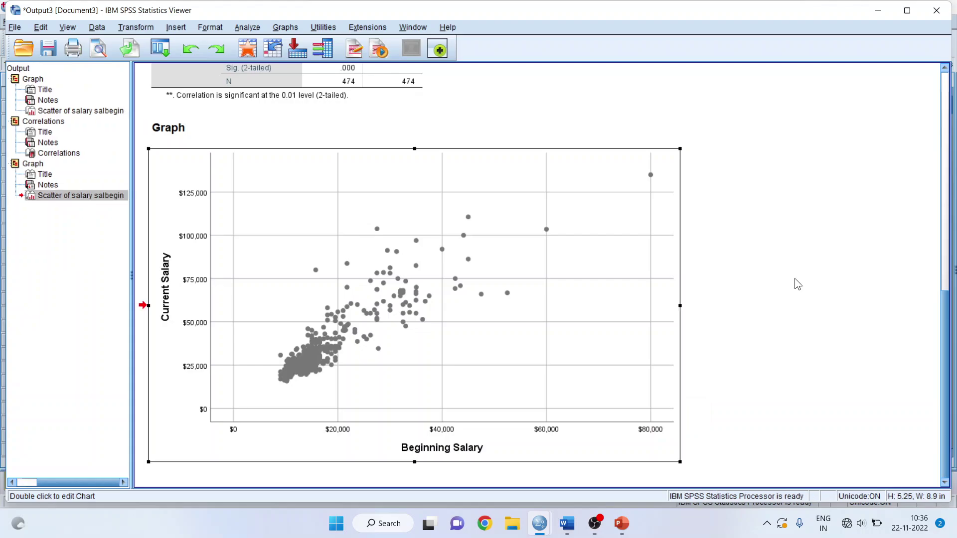
Add a linear fit line to the scatterplot, labelled y=1.93E3+1.91*x with R² Linear = 0.775
{"action": "double_click", "coordinate": [430, 249]}
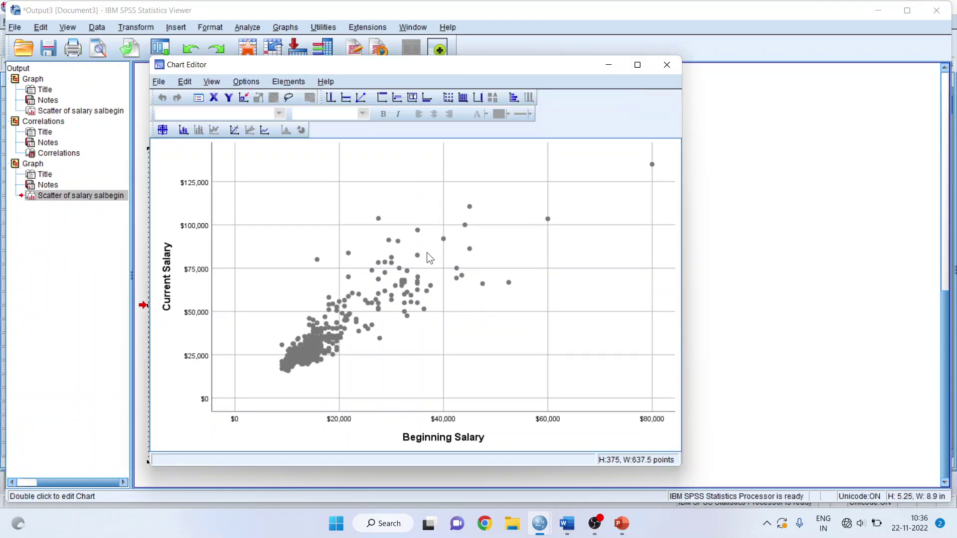
{"action": "left_click", "coordinate": [236, 129]}
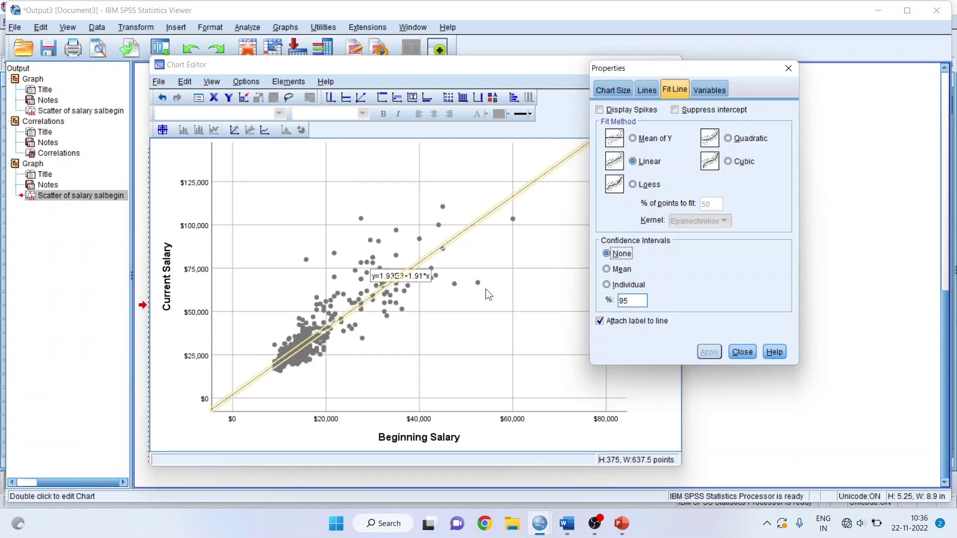
{"action": "left_click", "coordinate": [740, 352]}
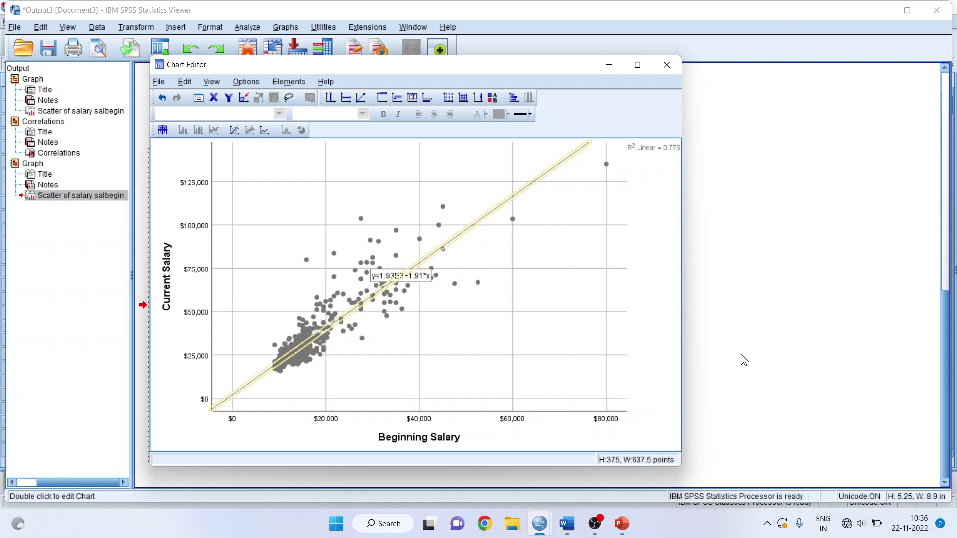
{"action": "left_click", "coordinate": [667, 64]}
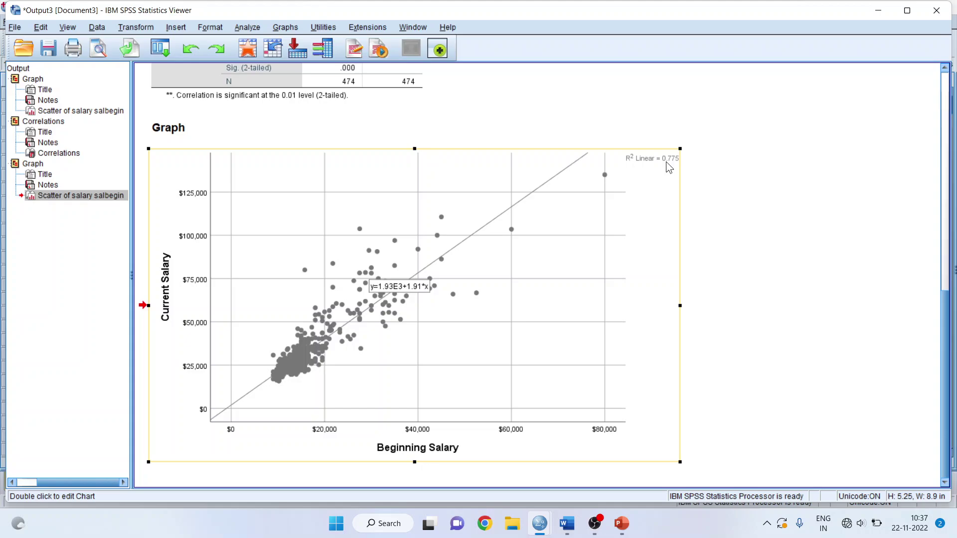
Run a bivariate Pearson correlation of salary and salbegin, giving r = .880, N = 474
{"action": "left_click", "coordinate": [243, 28]}
{"action": "mouse_move", "coordinate": [312, 157]}
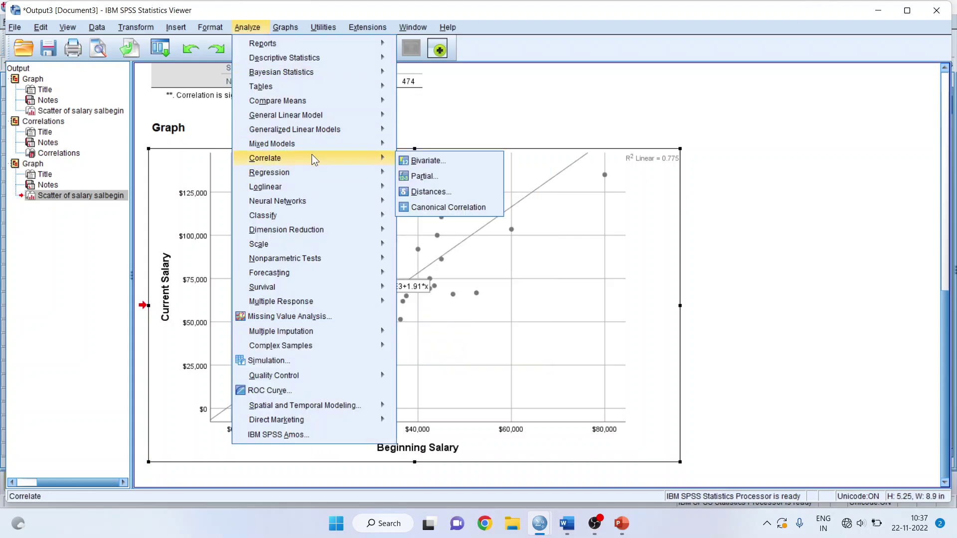
{"action": "left_click", "coordinate": [418, 160]}
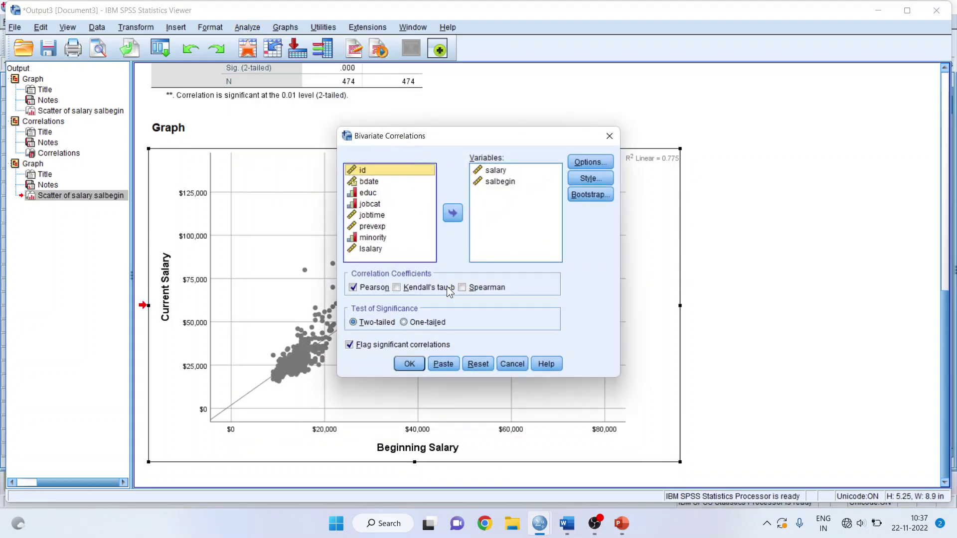
{"action": "left_click", "coordinate": [478, 364]}
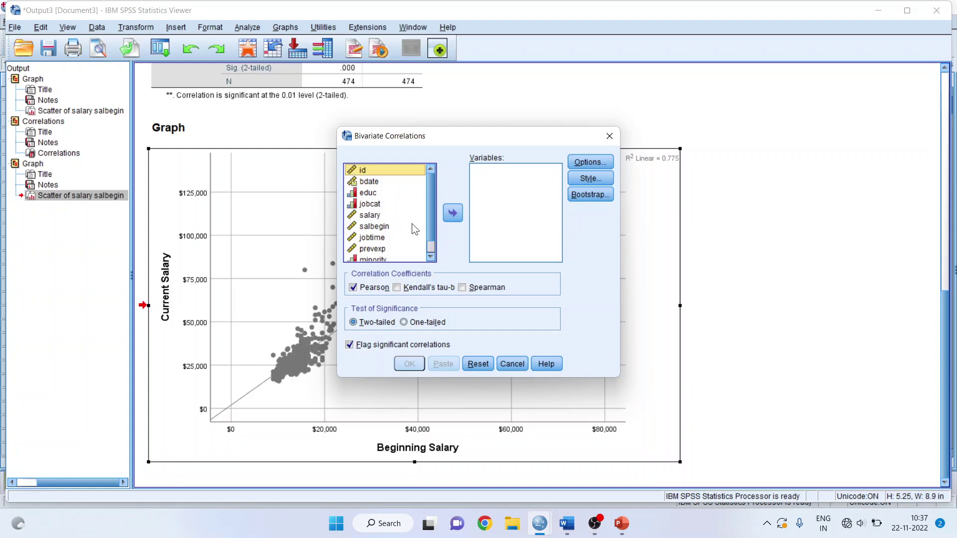
{"action": "left_click", "coordinate": [371, 216]}
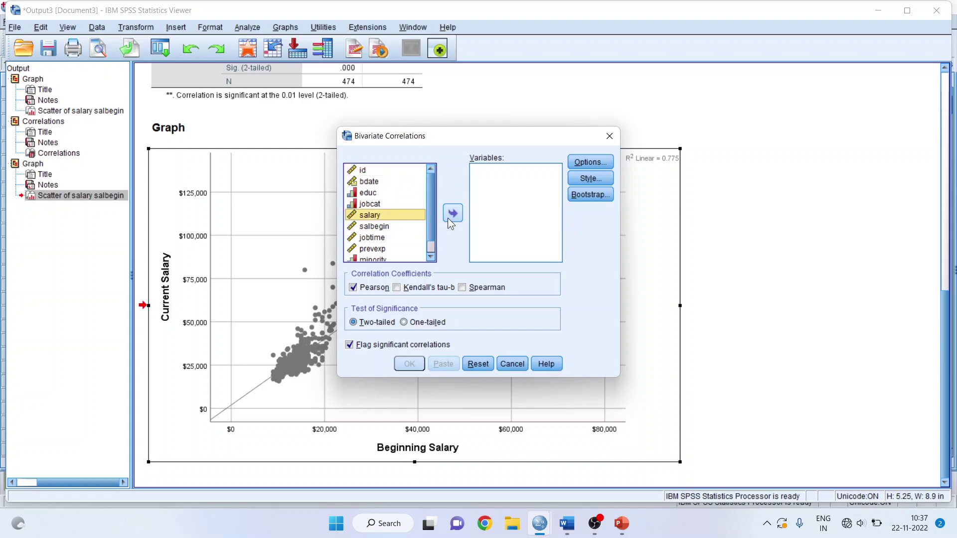
{"action": "left_click", "coordinate": [451, 215]}
{"action": "left_click", "coordinate": [388, 215]}
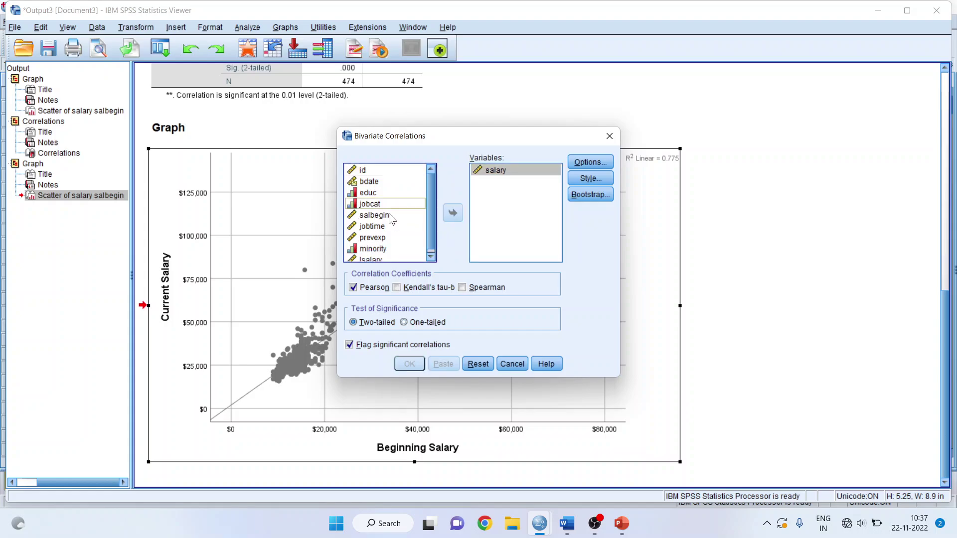
{"action": "left_click", "coordinate": [453, 213]}
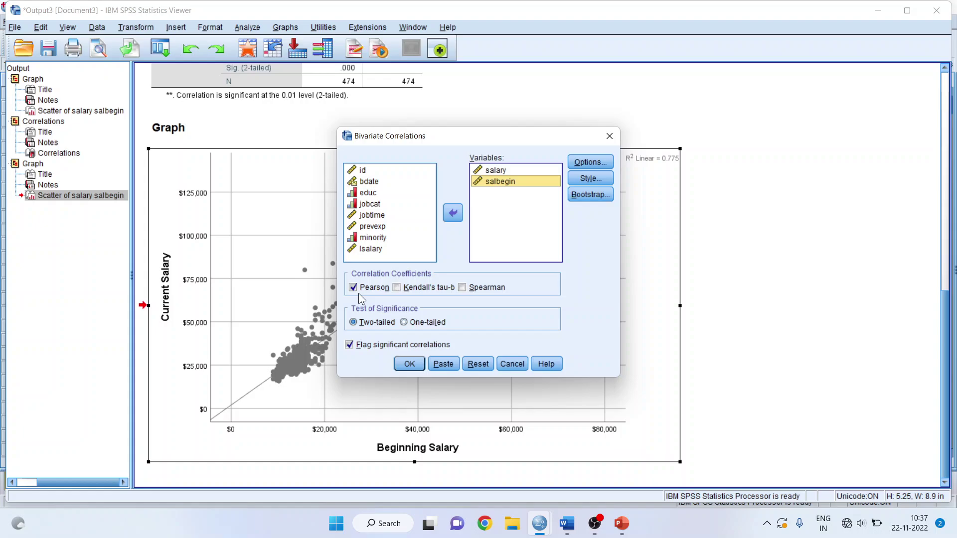
{"action": "left_click", "coordinate": [416, 364]}
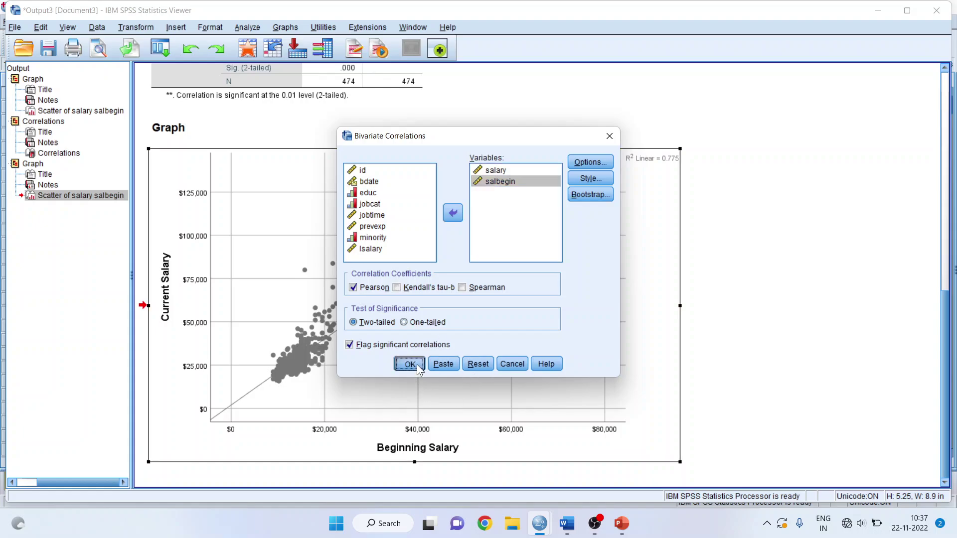
{"action": "left_click", "coordinate": [945, 484]}
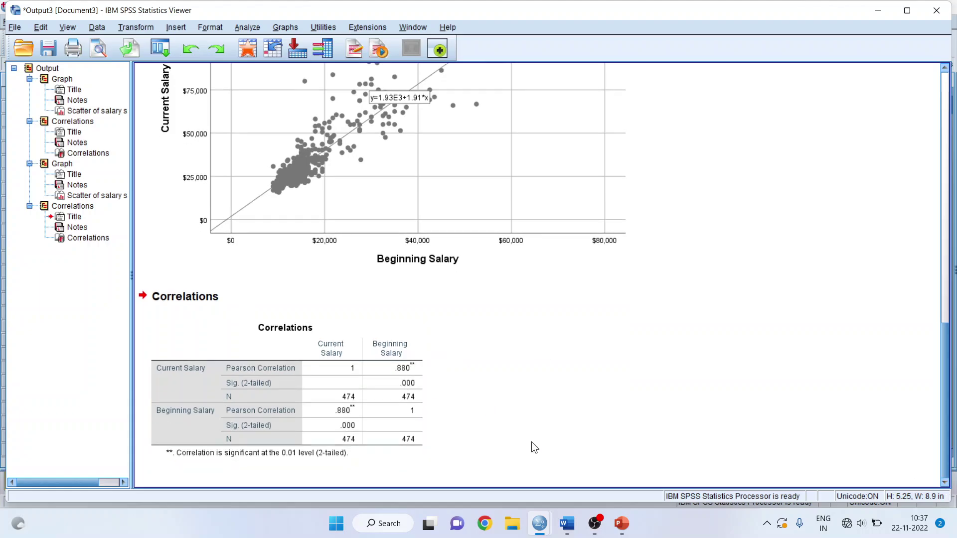
Switch to the Word report and scroll down to the page 2 Correlations table and Findings
{"action": "left_click", "coordinate": [566, 524]}
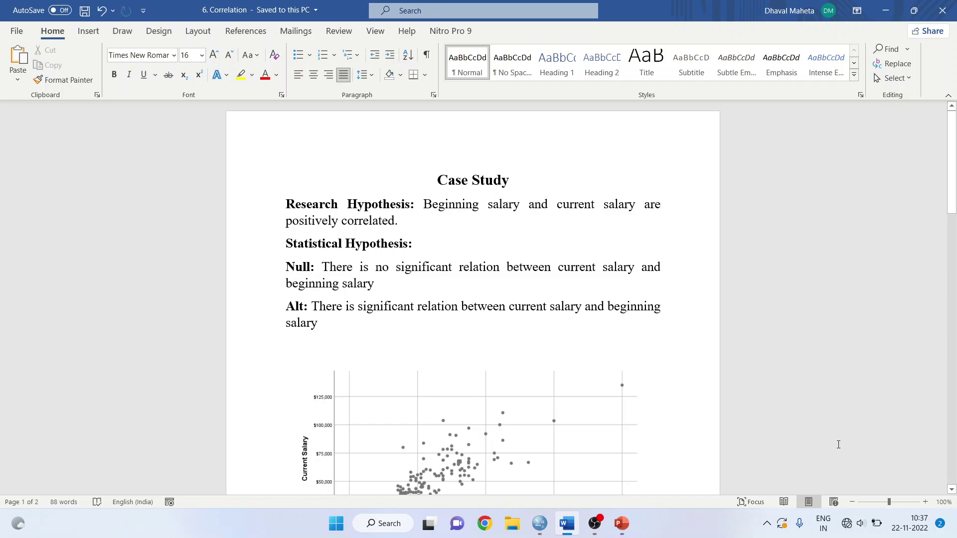
{"action": "left_click", "coordinate": [952, 490]}
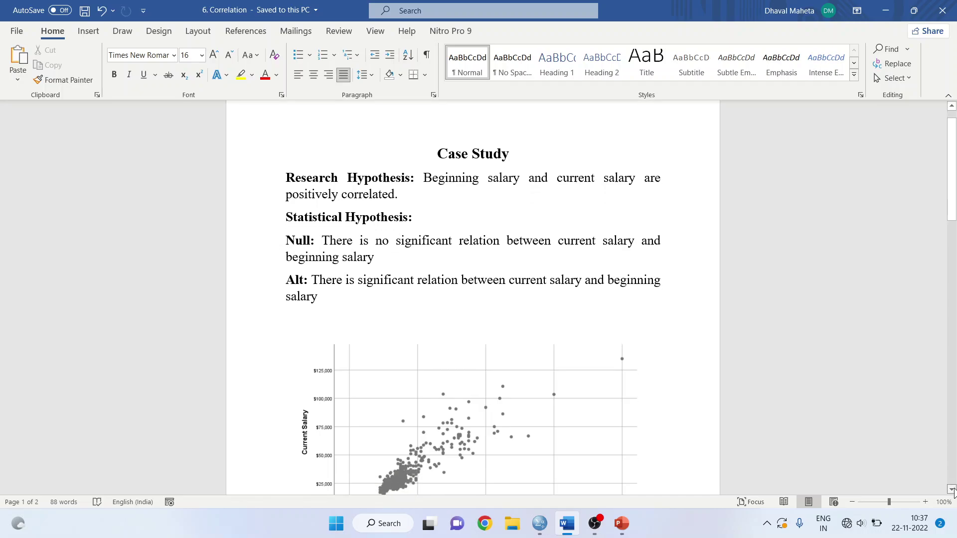
{"action": "left_click", "coordinate": [952, 490]}
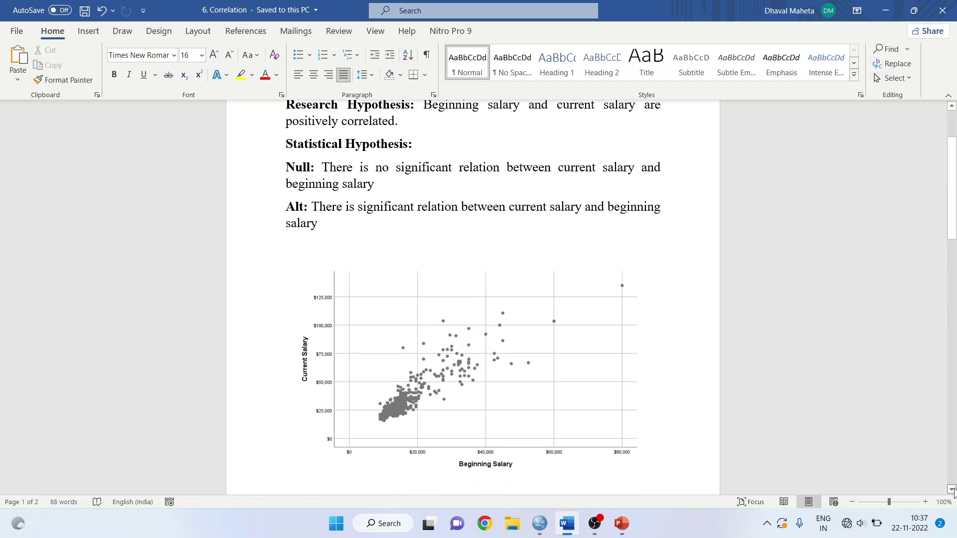
{"action": "left_click", "coordinate": [951, 490]}
{"action": "left_click", "coordinate": [952, 490]}
{"action": "left_click", "coordinate": [952, 490]}
{"action": "left_click", "coordinate": [952, 490]}
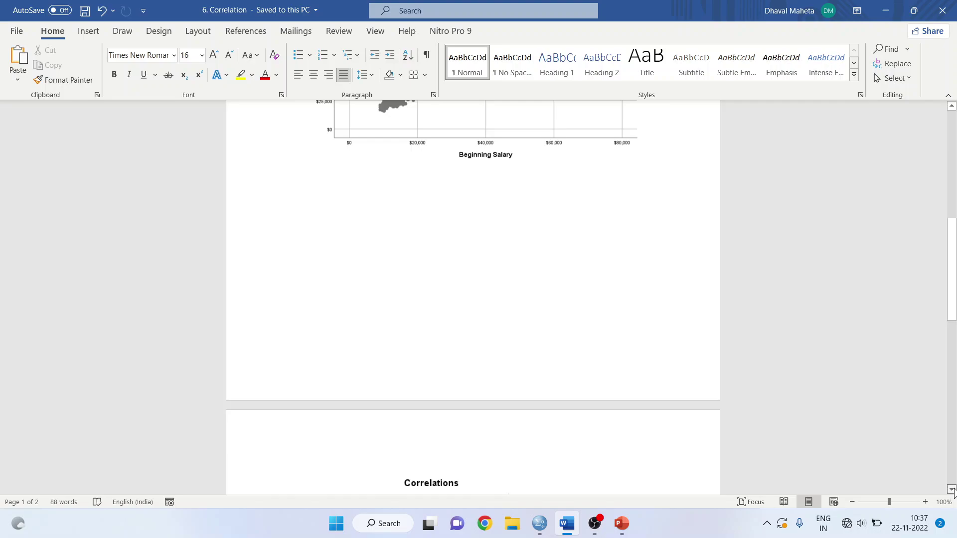
{"action": "left_click", "coordinate": [951, 490]}
{"action": "left_click", "coordinate": [952, 490]}
{"action": "left_click", "coordinate": [952, 489]}
{"action": "left_click", "coordinate": [951, 490]}
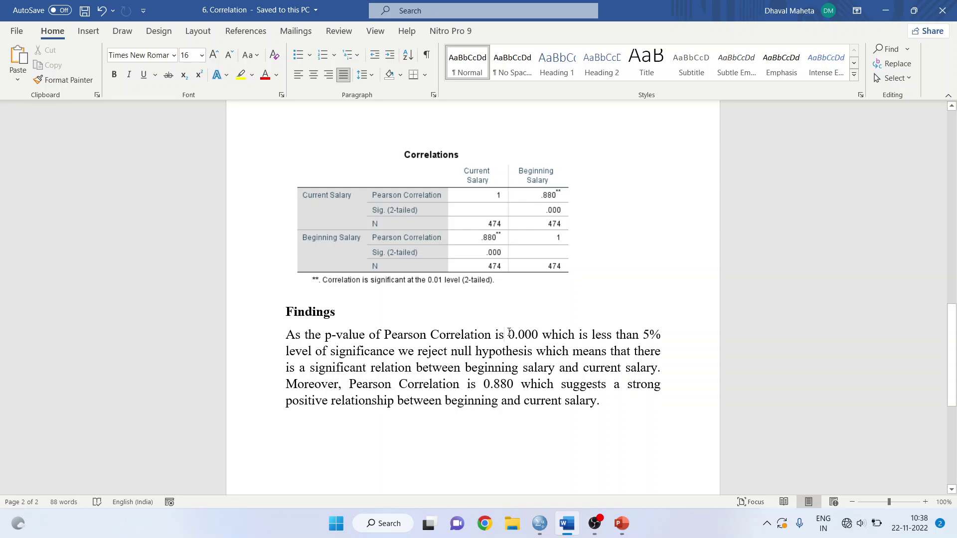
Read through the Findings paragraph, then switch to the PowerPoint correlation presentation
{"action": "key", "text": "Down"}
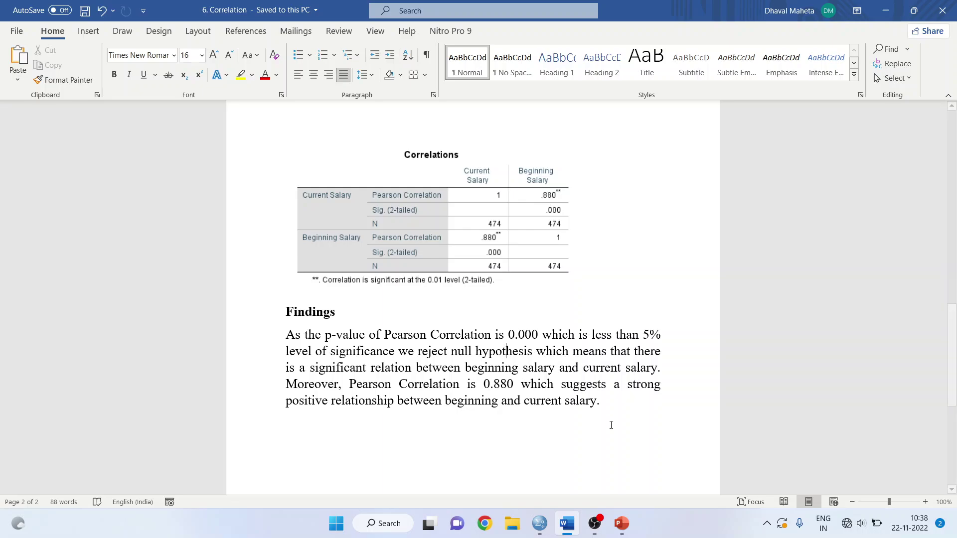
{"action": "left_click", "coordinate": [627, 531]}
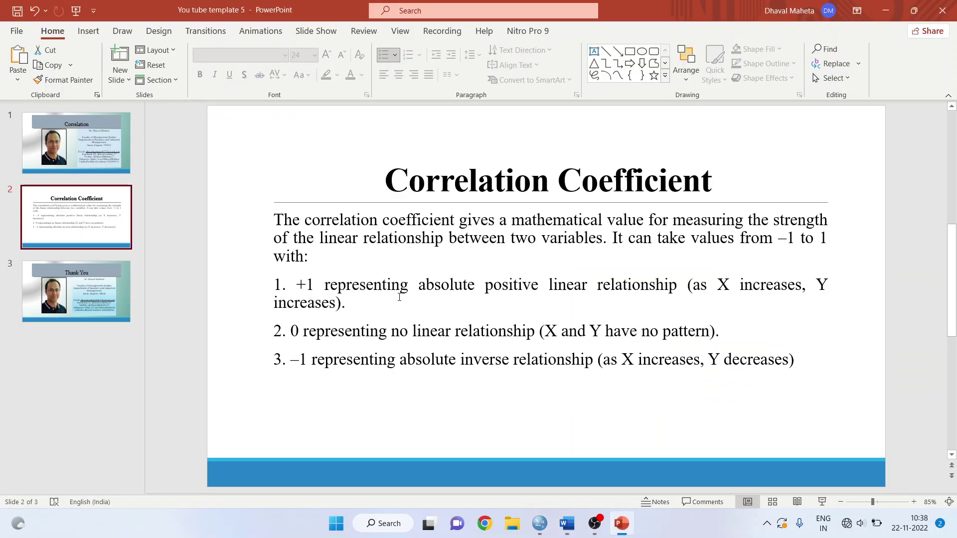
Present the slide show starting from slide 2, the Correlation Coefficient slide
{"action": "left_click", "coordinate": [823, 501]}
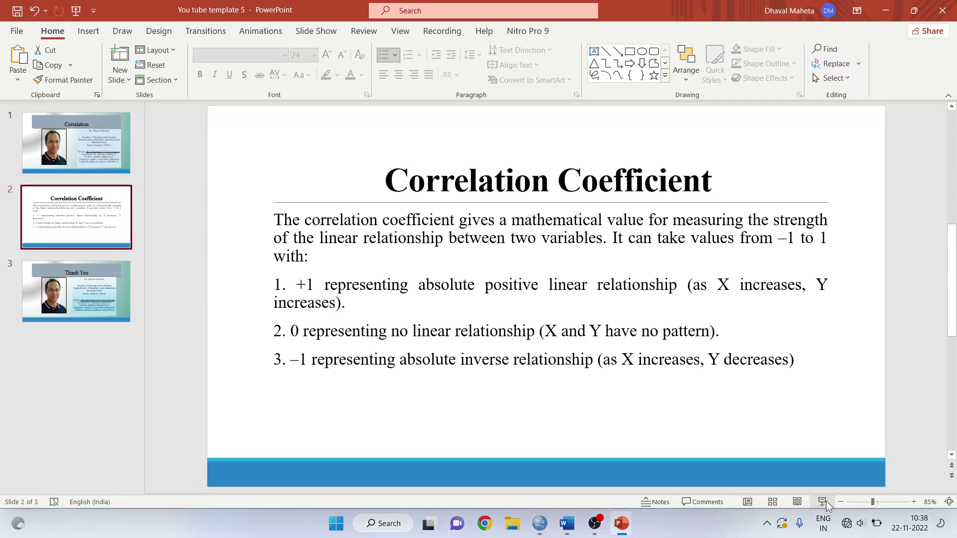